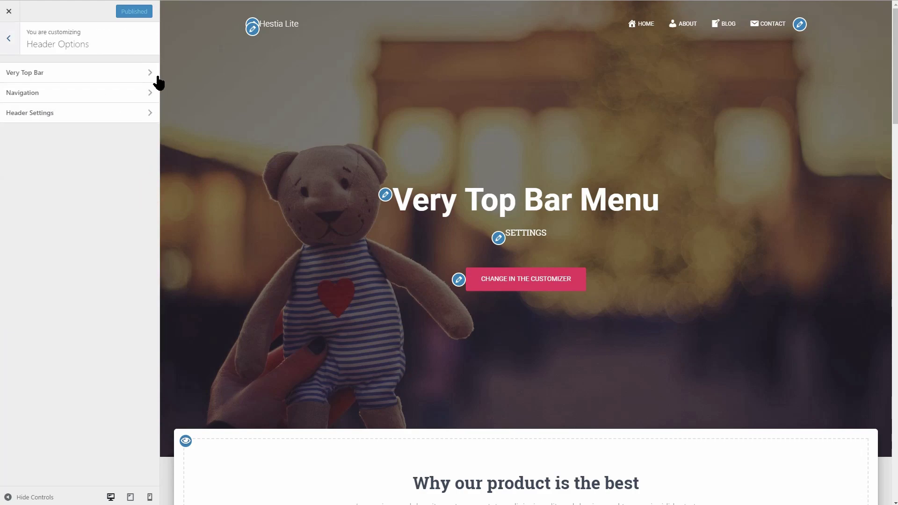
- Enable the very top bar by unchecking Disable section in its Header Options settings
left_click(155, 74)
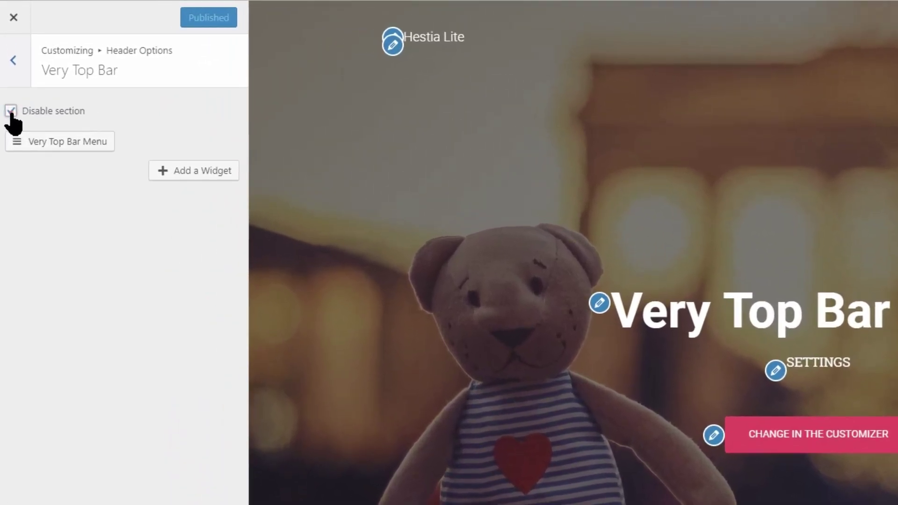
left_click(7, 71)
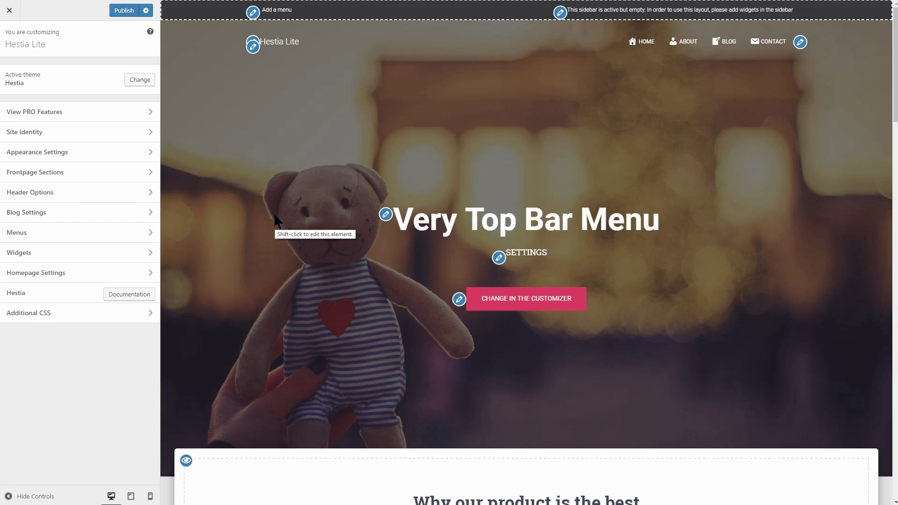
- Set the very top bar's background colour to dark red
left_click(155, 193)
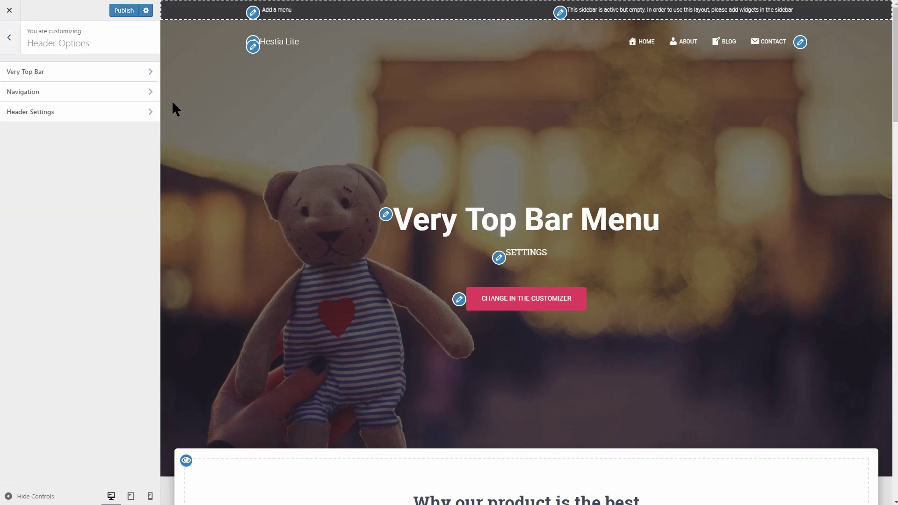
left_click(151, 73)
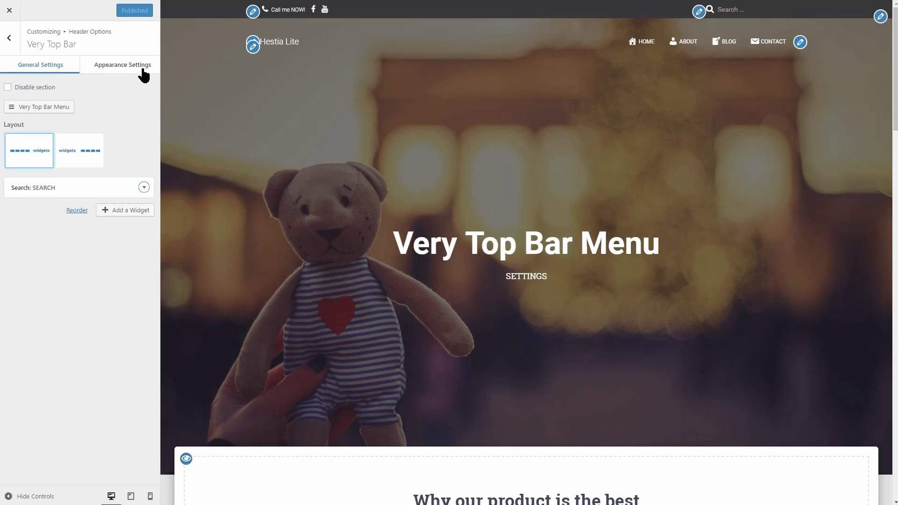
left_click(139, 70)
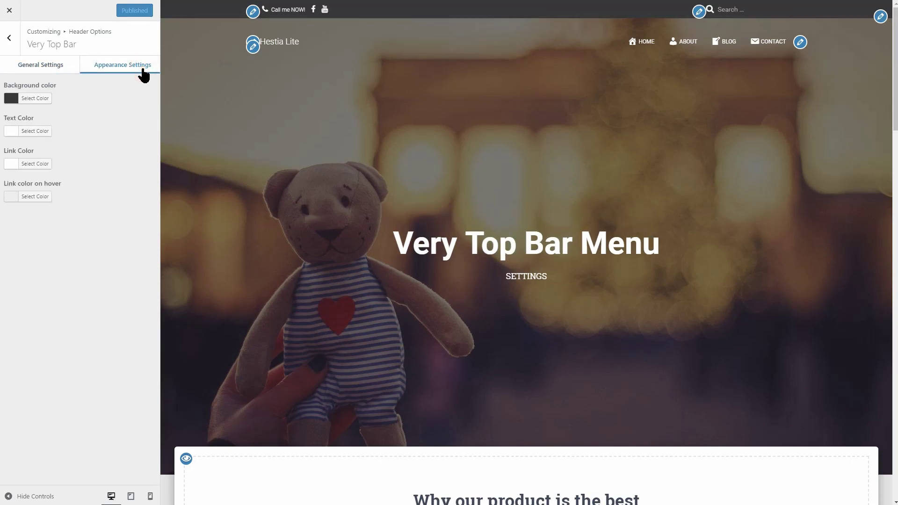
left_click(40, 98)
mouse_move(112, 208)
left_mouse_down()
mouse_move(111, 126)
mouse_move(8, 161)
left_mouse_up()
left_click(86, 132)
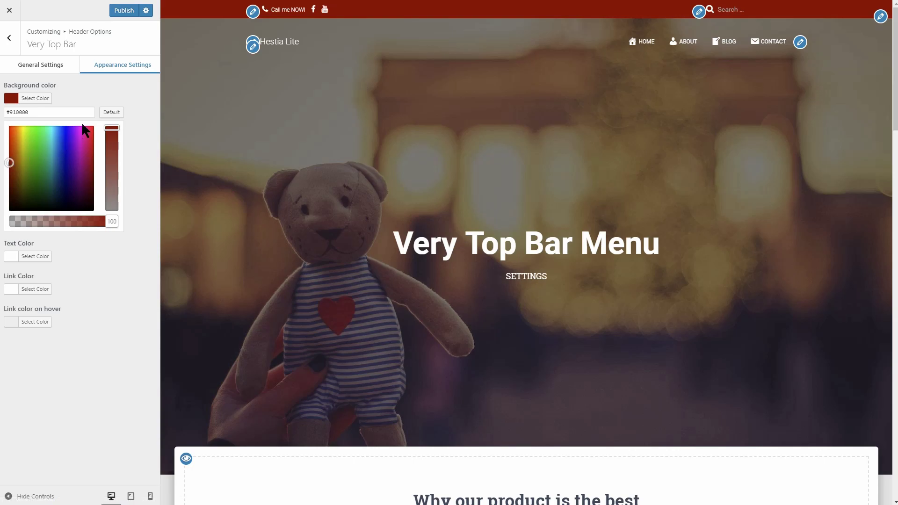
- Try both bar layouts, ending with the menu on the left and widgets on the right
left_click(60, 68)
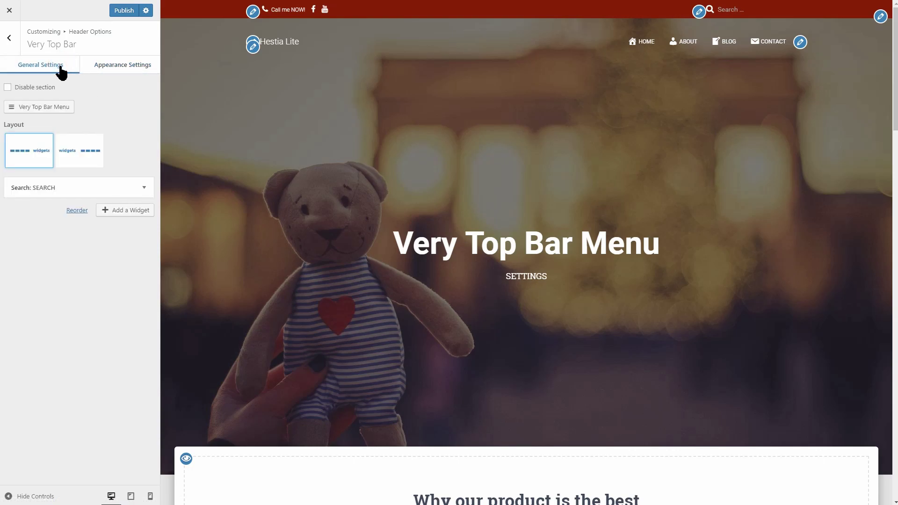
left_click(83, 159)
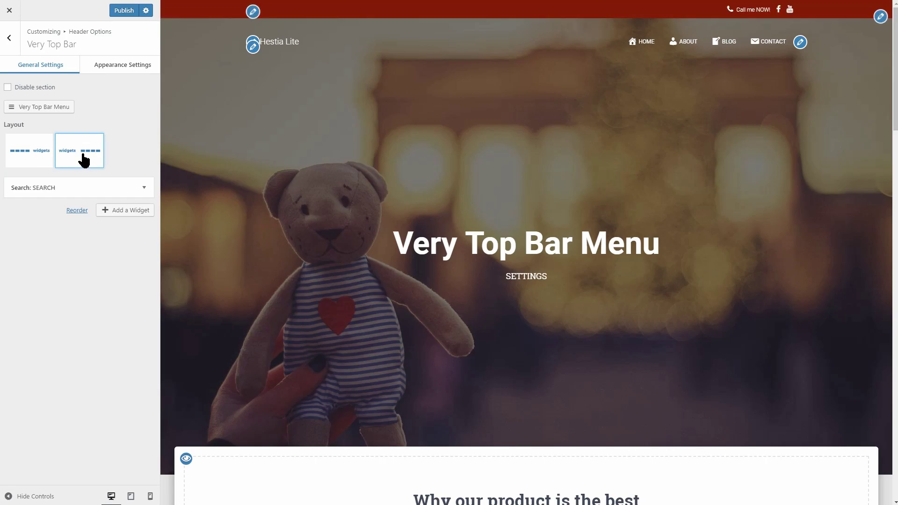
left_click(25, 157)
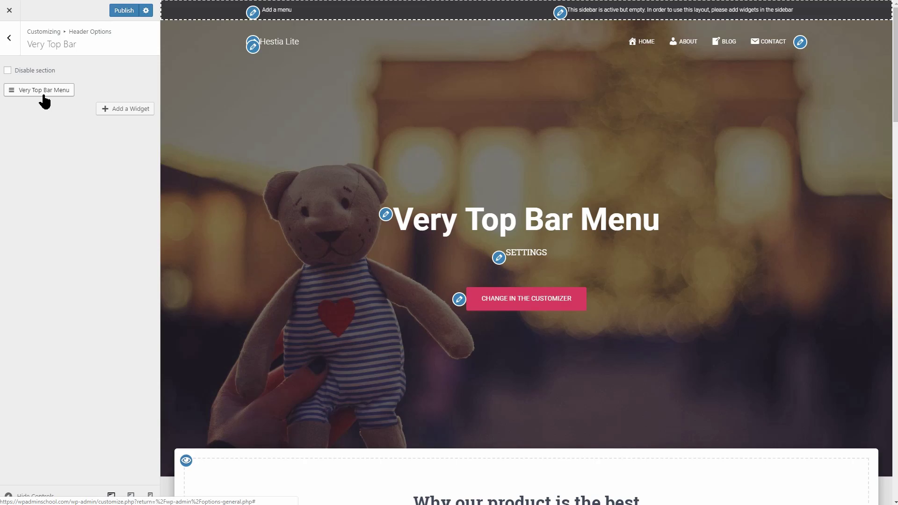
- From View All Locations, add a new menu named TOP under the Very Top Bar Menu location
left_click(44, 95)
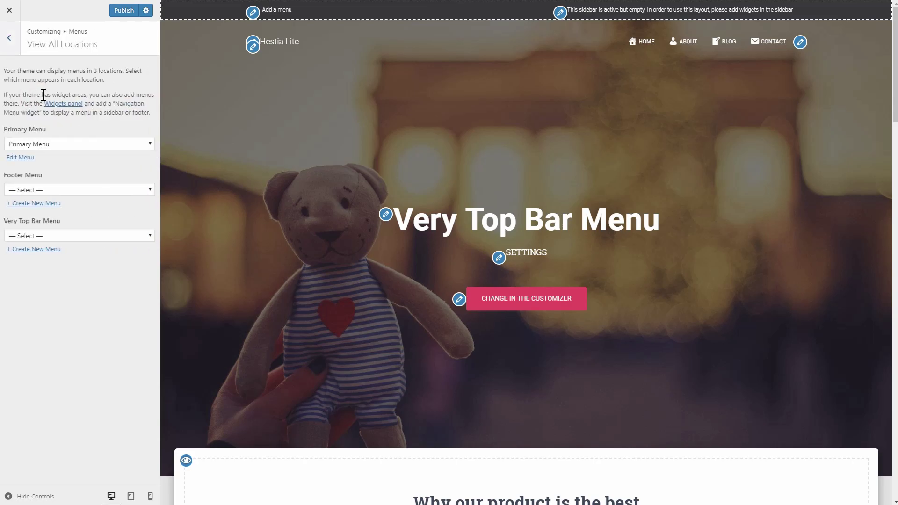
left_click(40, 249)
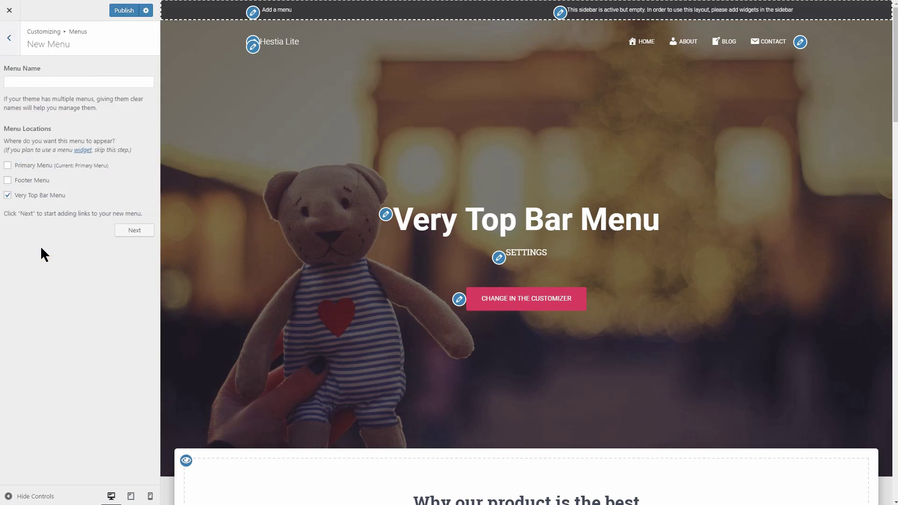
left_click(25, 84)
type("TOP")
left_click(139, 231)
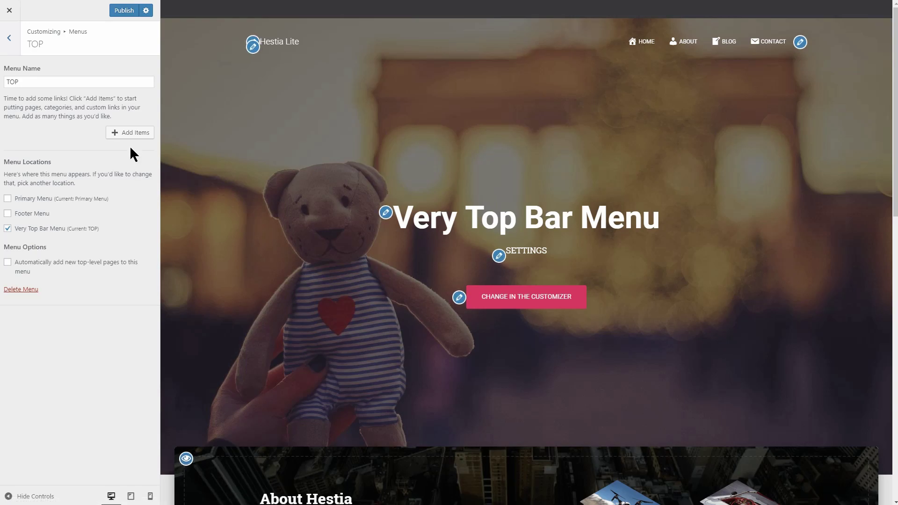
left_click(129, 135)
left_click(208, 39)
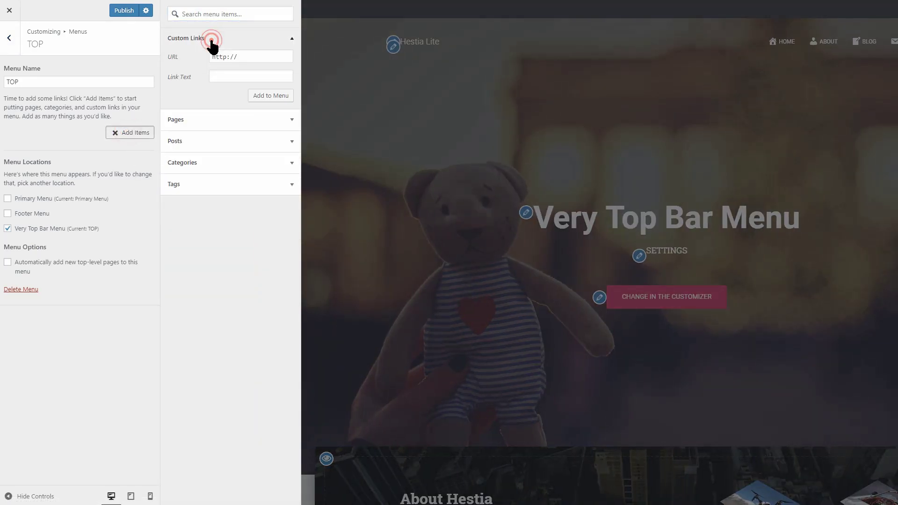
left_click(243, 56)
left_click(241, 56)
triple_click(241, 57)
type("tel: 1-800-123-4567")
left_click(227, 76)
left_click_drag(226, 57, 213, 57)
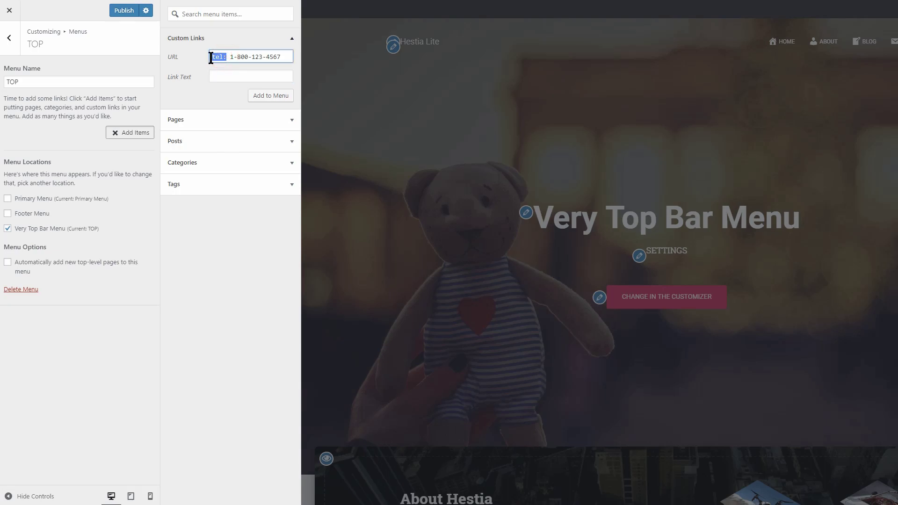
left_click(219, 88)
left_click(219, 77)
type("Call me now!")
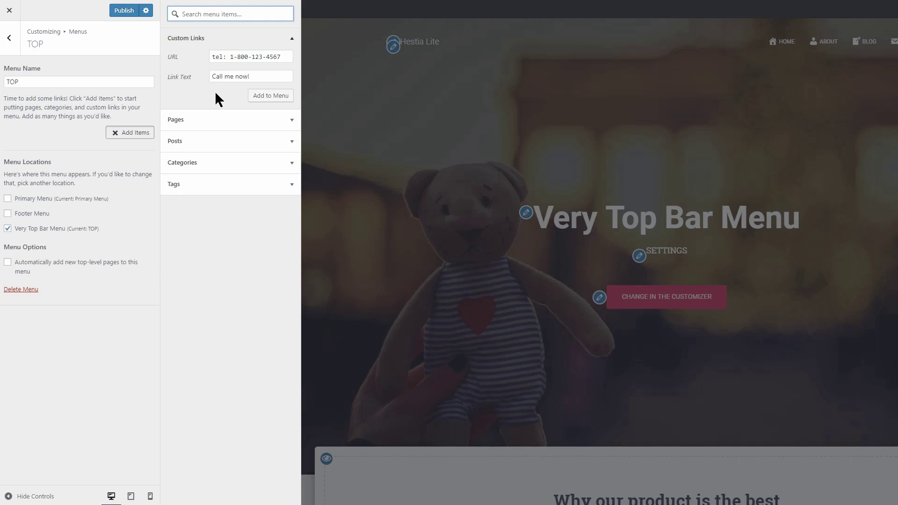
left_click(257, 94)
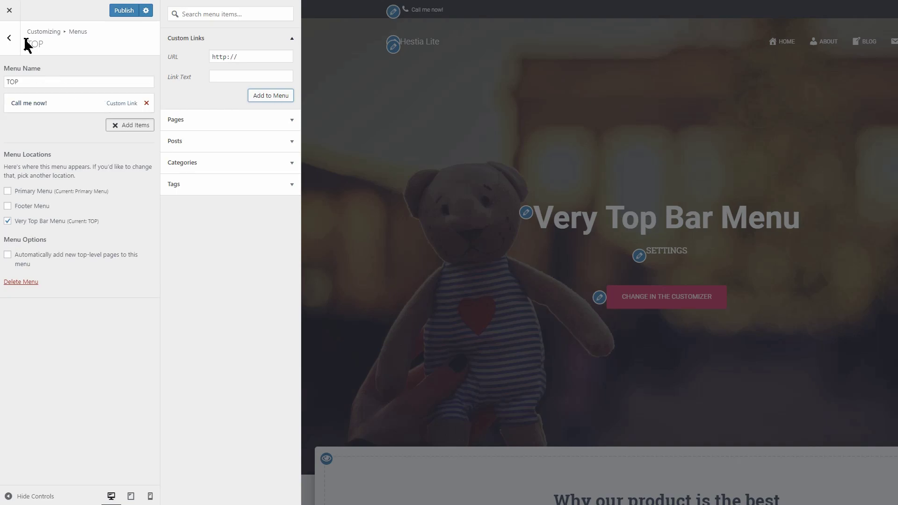
- Leave the TOP menu editor and return to the Menus list
left_click(9, 38)
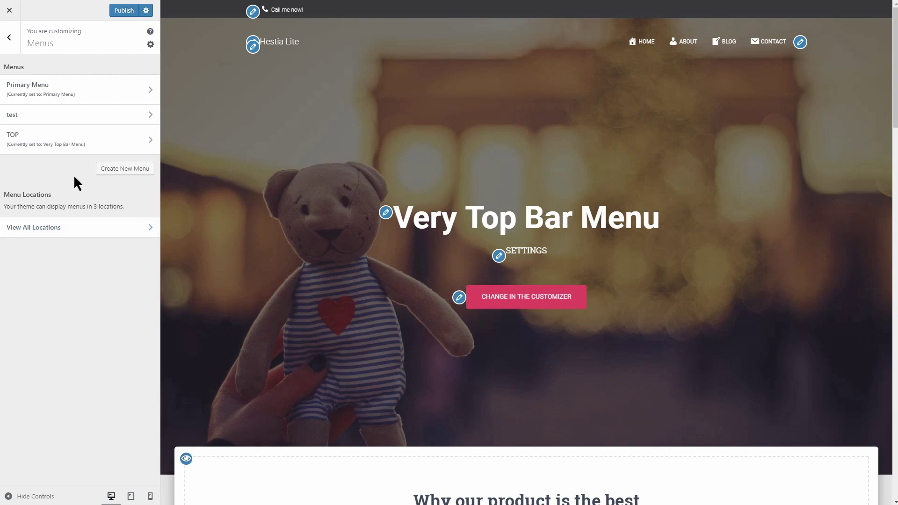
- Add a Mail custom link with the pasted email address, completed with '.com', to TOP
left_click(147, 140)
left_click(139, 125)
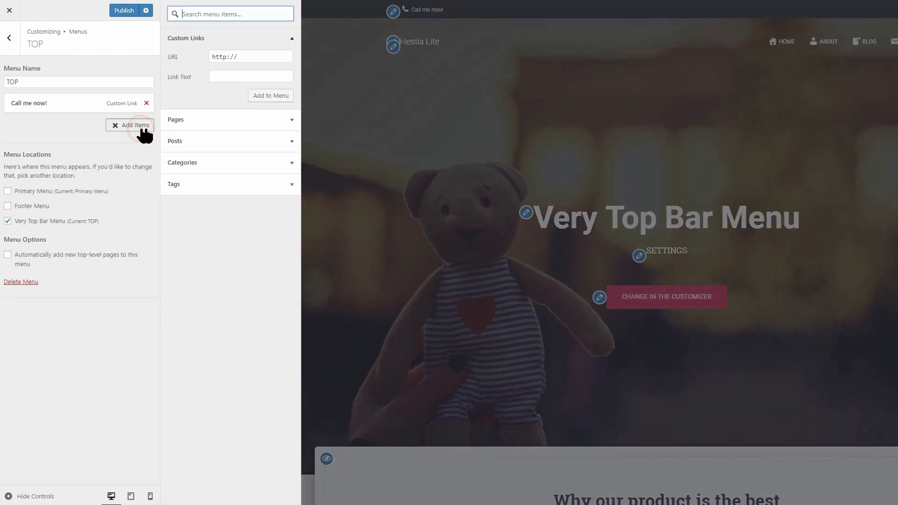
triple_click(243, 58)
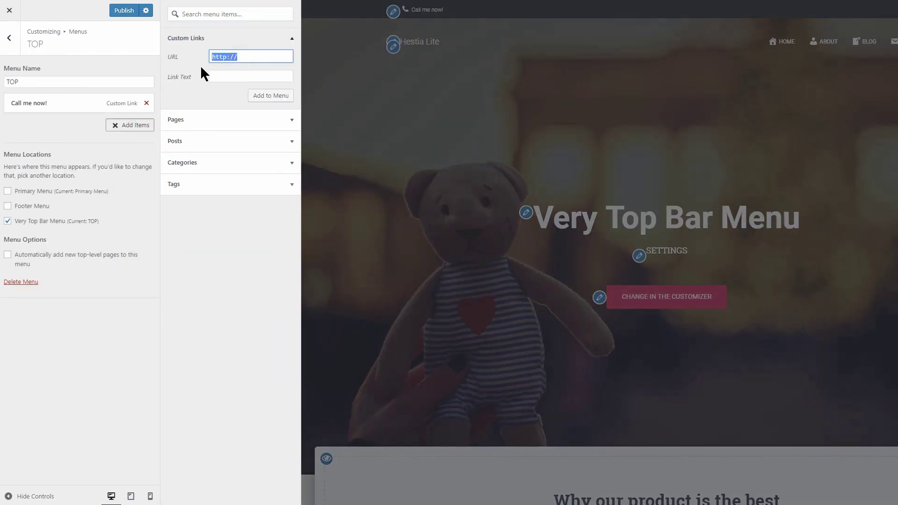
key("ctrl+v")
left_click(223, 57)
key("Home")
key("Right")
key("End")
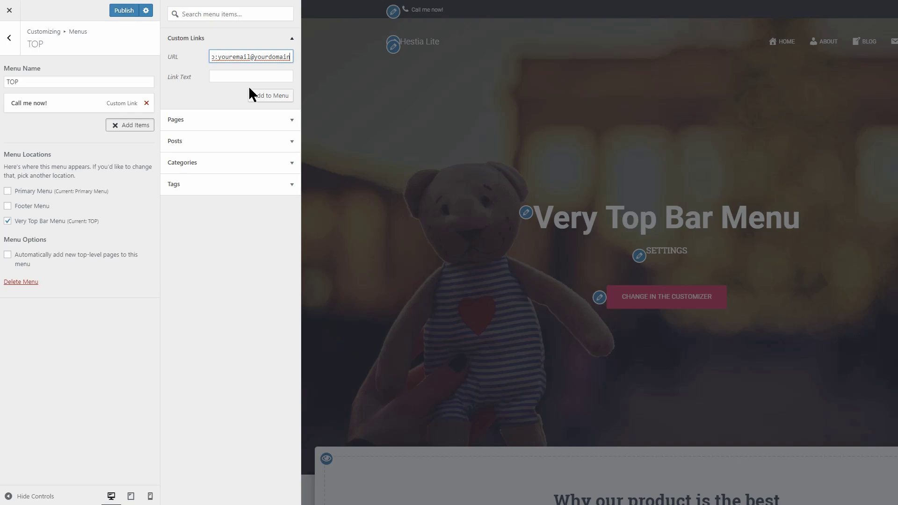
type(".")
type("com")
left_click(227, 76)
type("Mail")
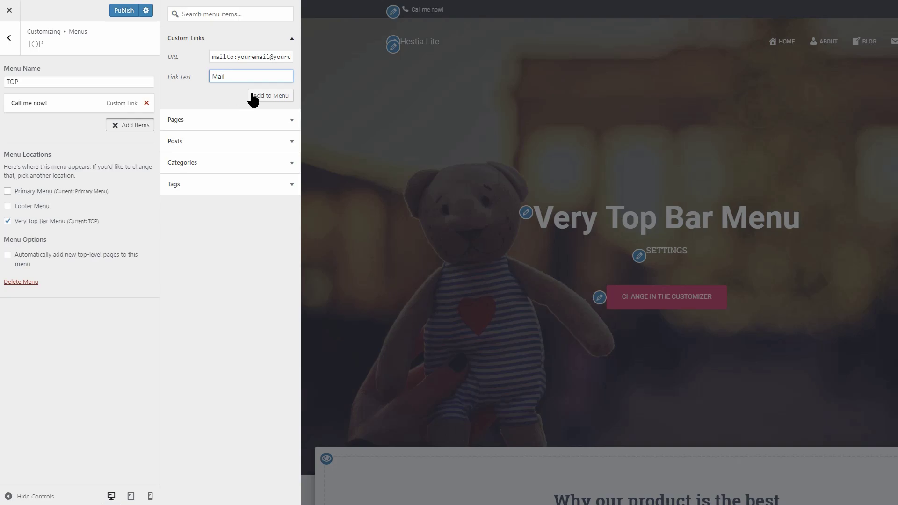
left_click(255, 96)
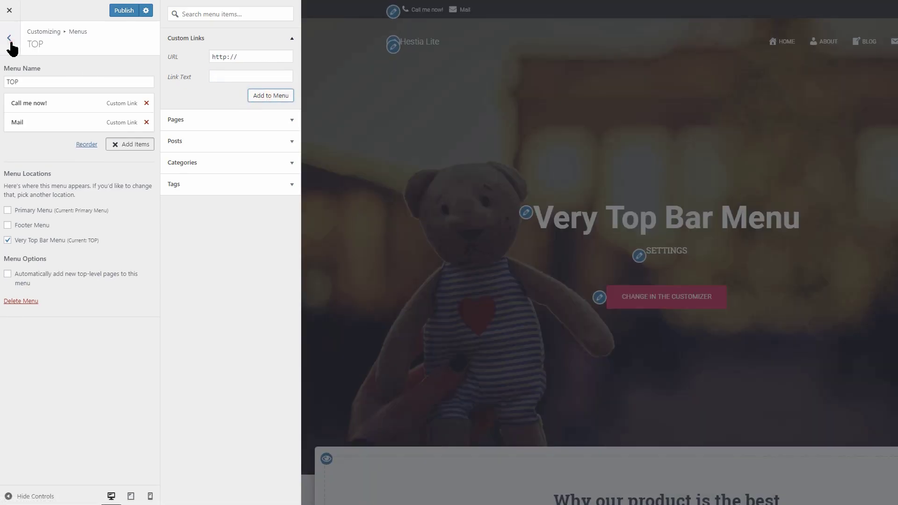
- Rename the Mail item's label to 'Send me an email' and publish the changes
left_click(9, 39)
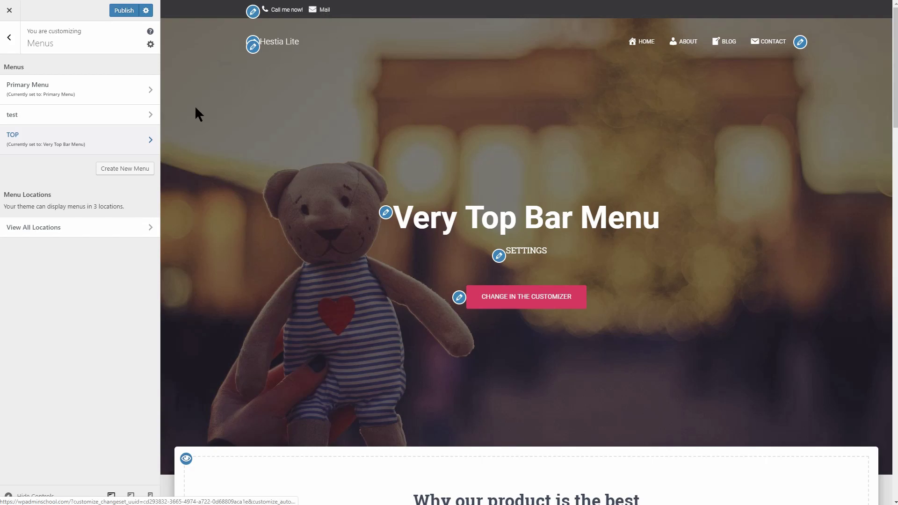
left_click(150, 141)
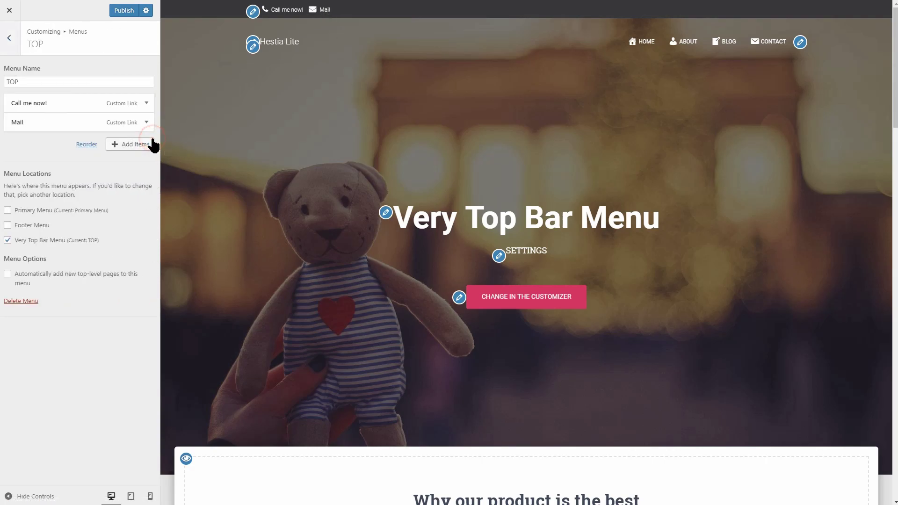
left_click(117, 122)
left_click_drag(49, 182, 5, 184)
type("Send me an email")
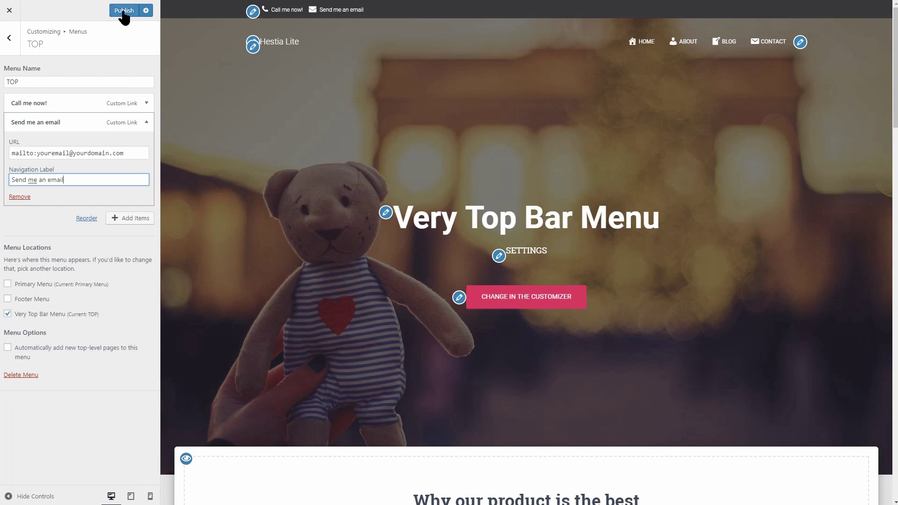
left_click(124, 11)
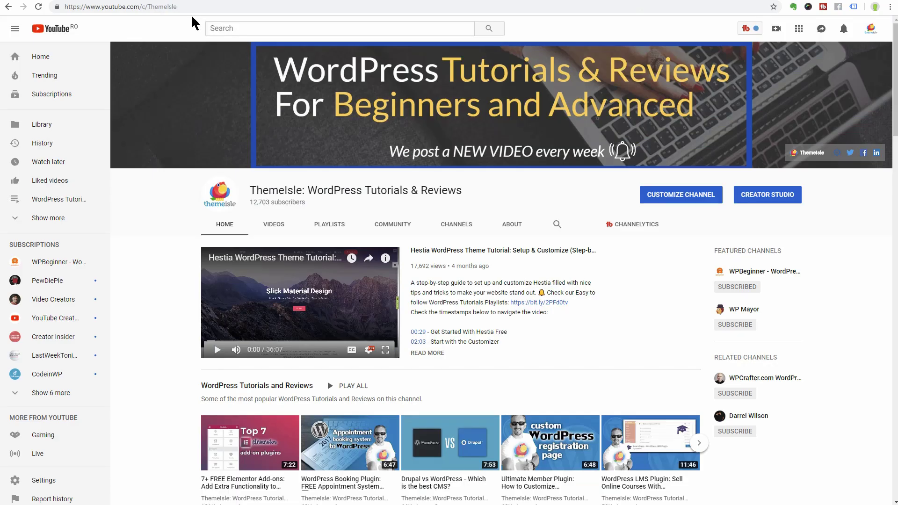
- Copy the ThemeIsle YouTube channel's web address from the browser address bar
left_click_drag(178, 6, 63, 8)
right_click(90, 8)
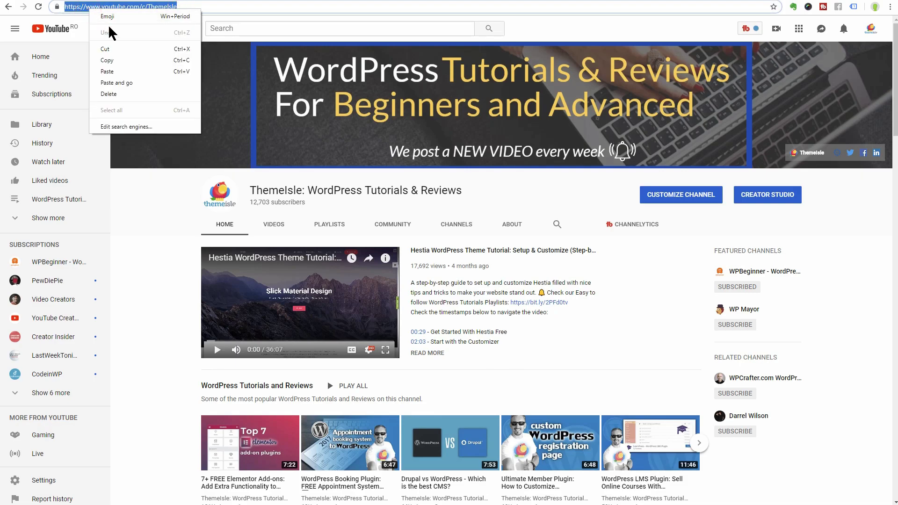
left_click(132, 63)
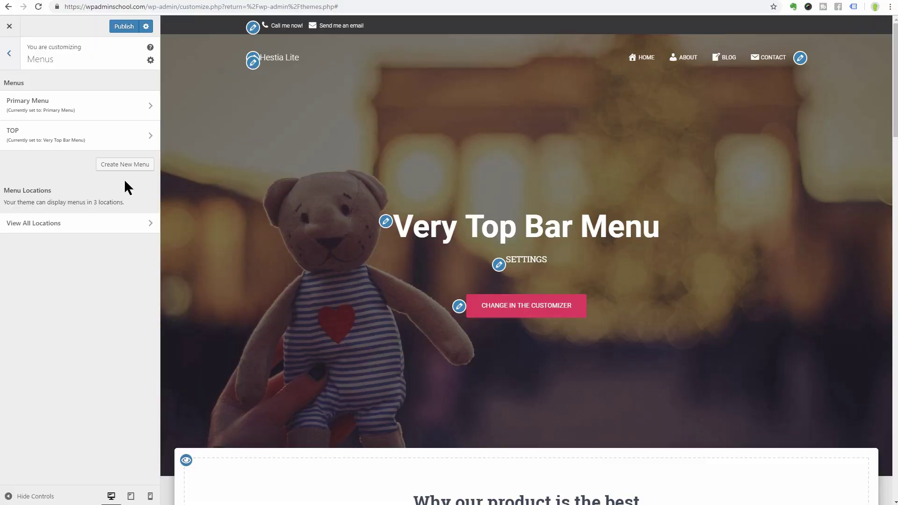
- Create a menu named 'social' assigned to the Very Top Bar Menu location
left_click(125, 165)
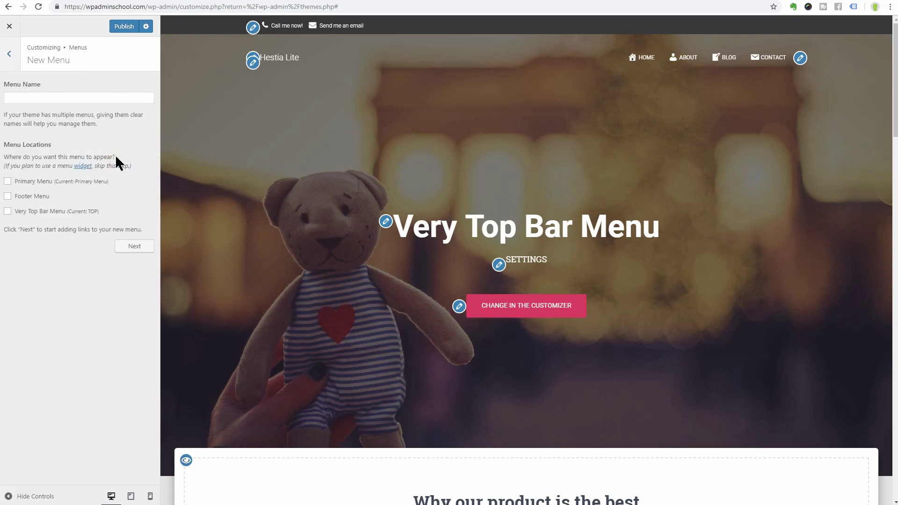
left_click(53, 98)
type("s")
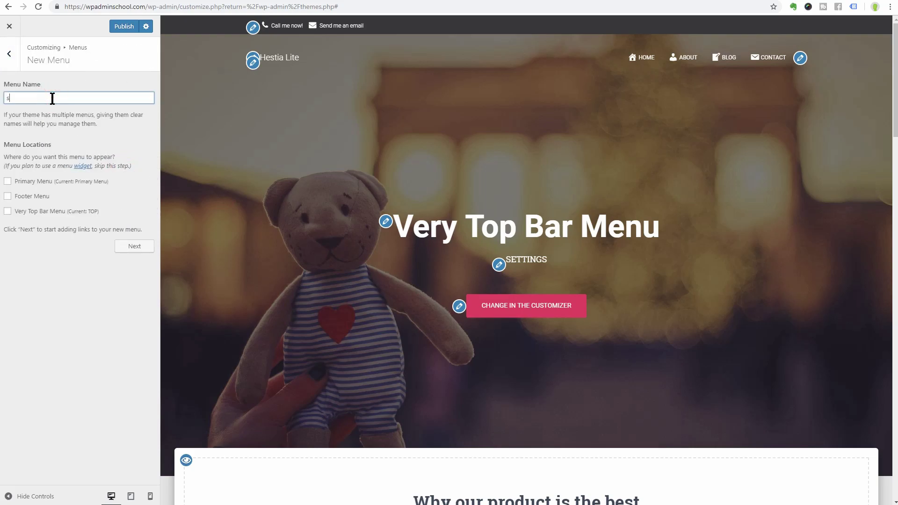
type("ocial")
left_click(8, 211)
left_click(136, 245)
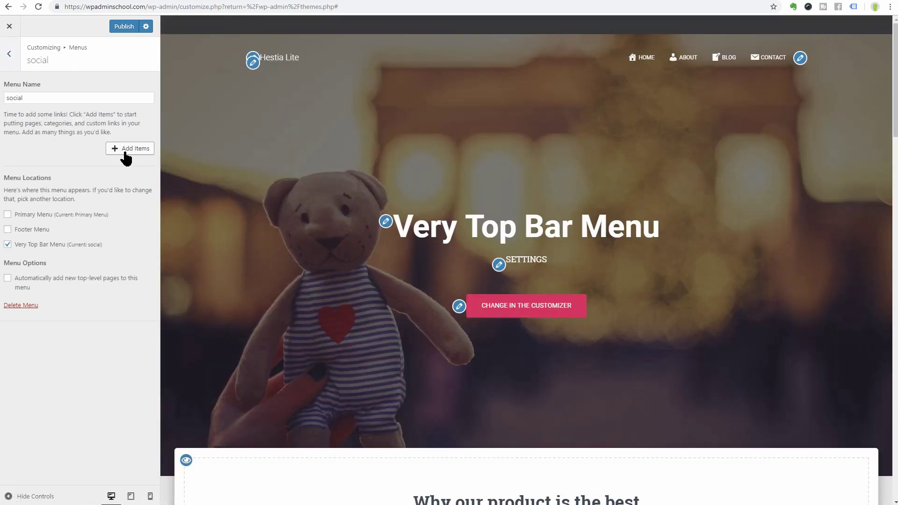
- Add a Facebook custom link with the pasted Facebook page address to the social menu
left_click(126, 150)
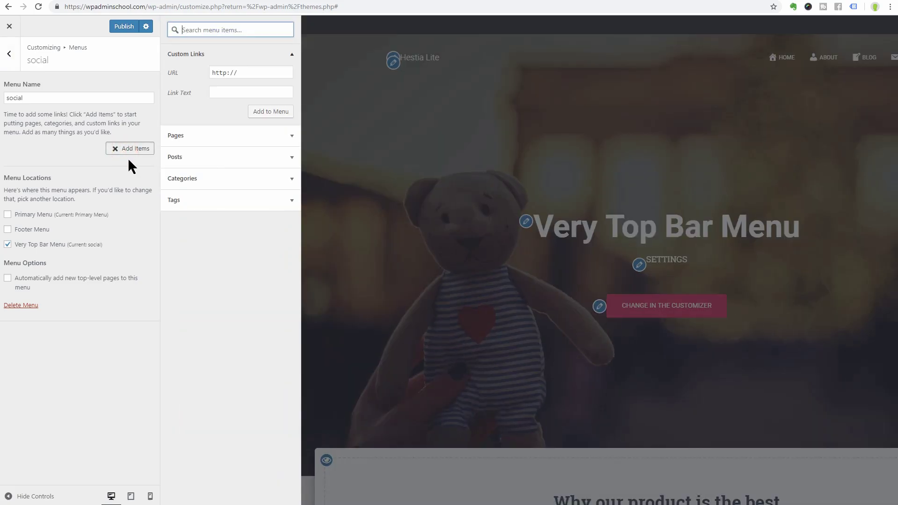
triple_click(234, 72)
left_click(248, 73)
triple_click(250, 74)
key("ctrl+v")
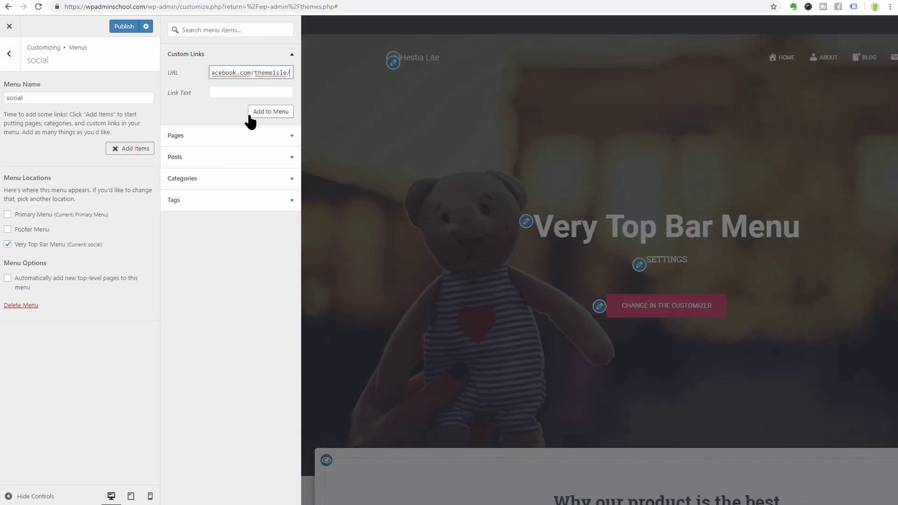
key("Home")
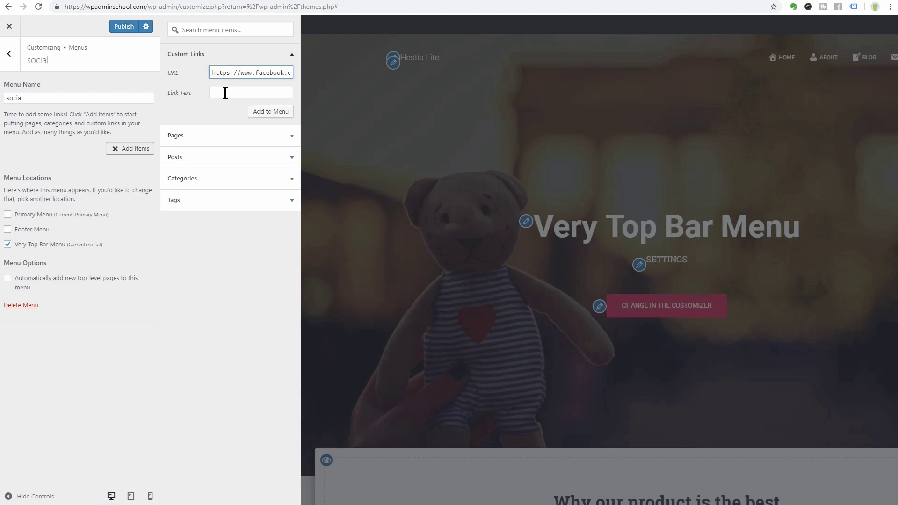
left_click(225, 93)
type("Facebook")
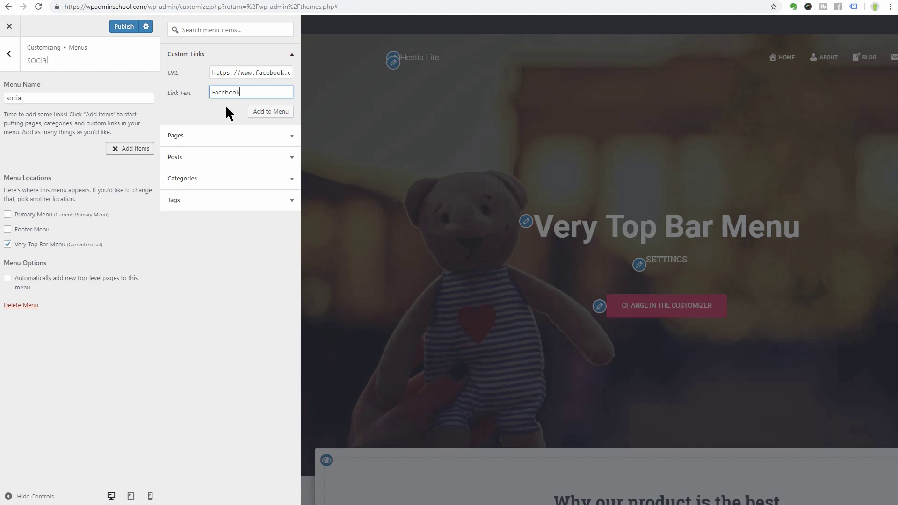
left_click(262, 112)
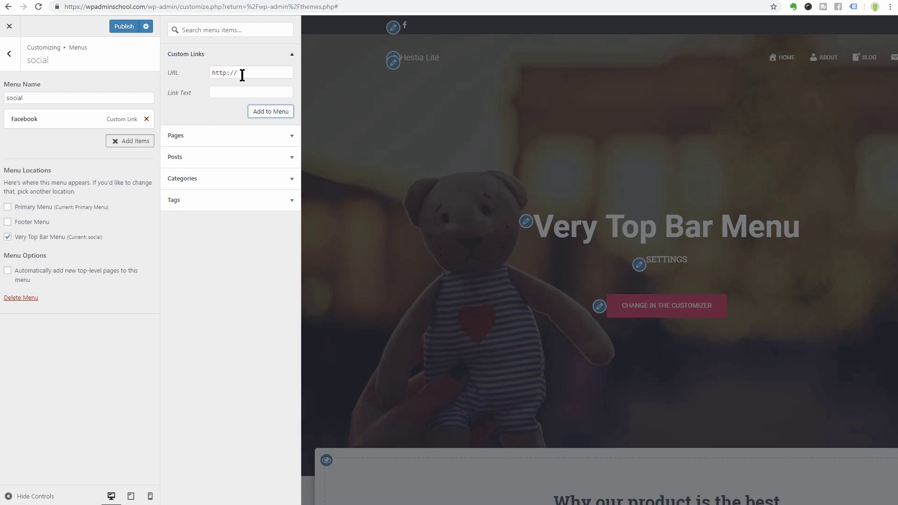
- Add a Youtube custom link with the pasted channel address, then return to menus
left_click(242, 73)
key("ctrl+v")
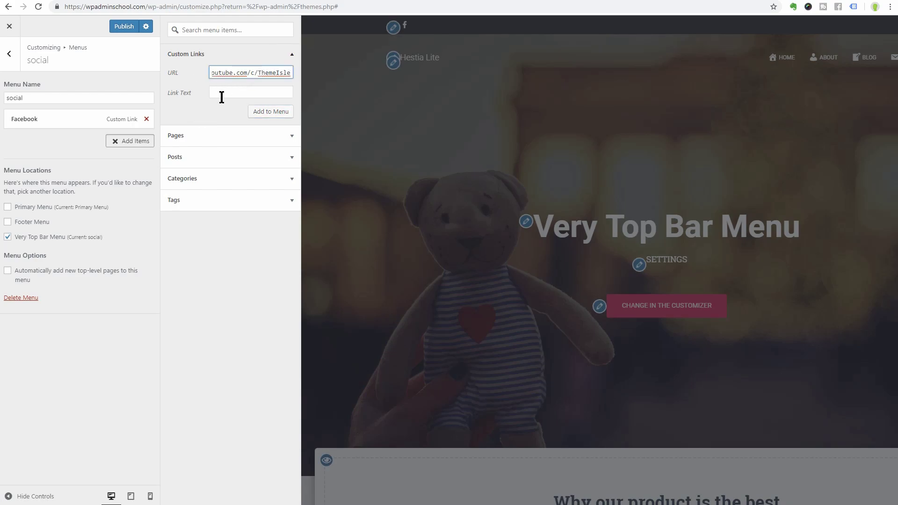
left_click(221, 94)
type("Youtube")
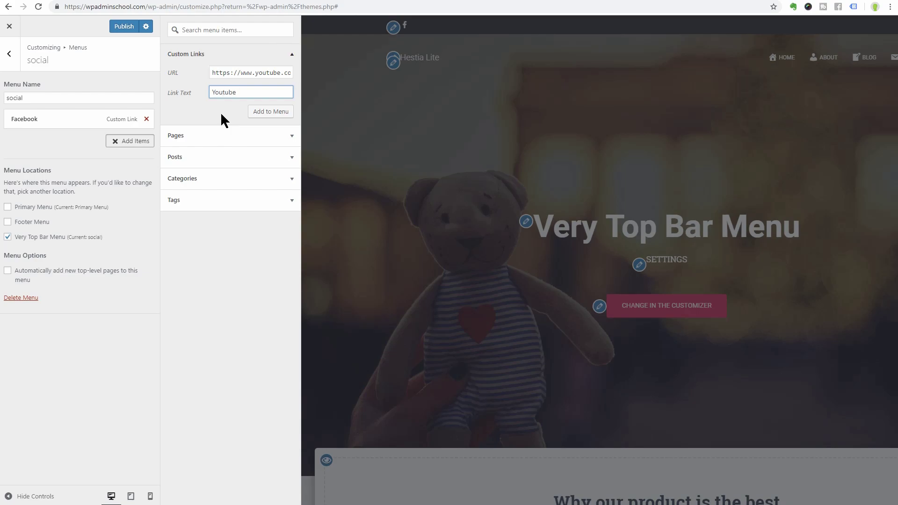
left_click(266, 113)
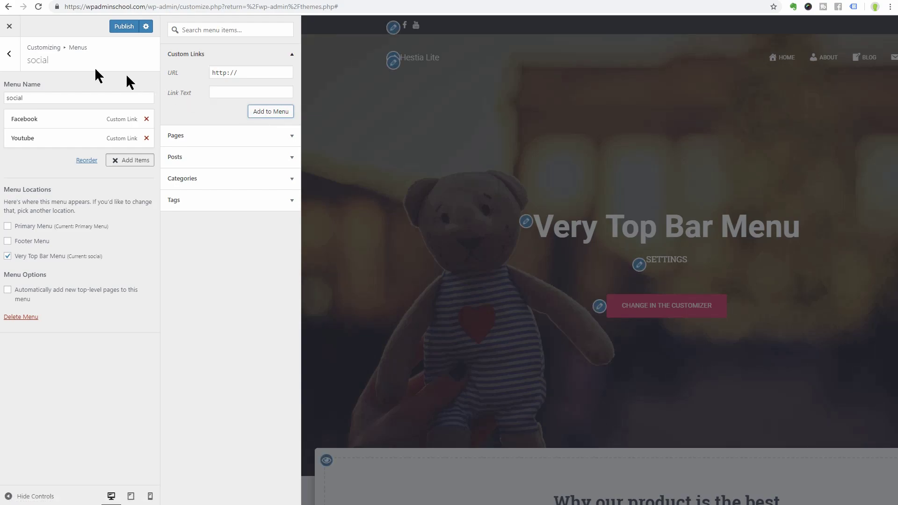
left_click(10, 53)
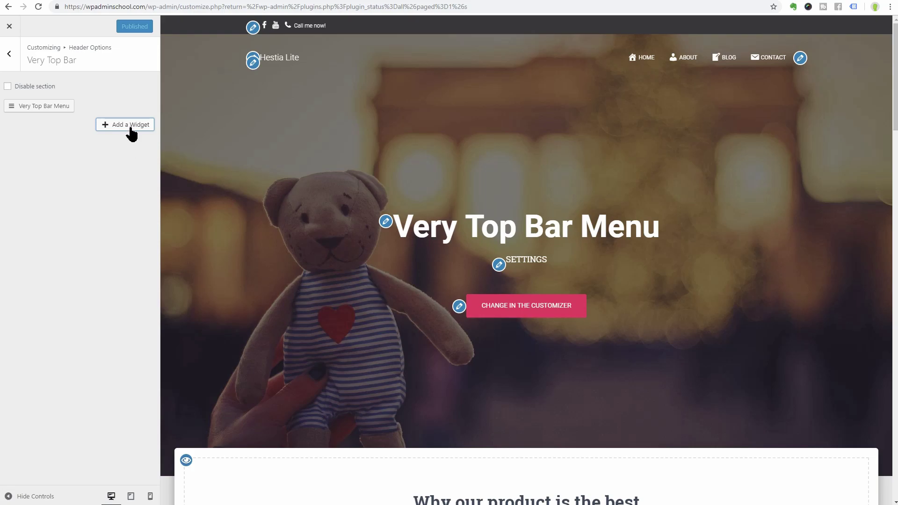
- Search the Add a Widget list for menu, category and text widgets
left_click(127, 124)
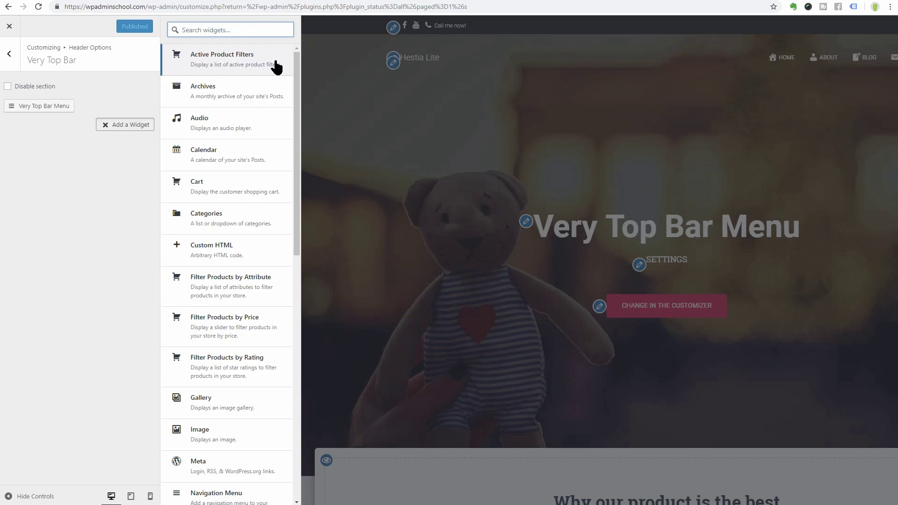
type("menu")
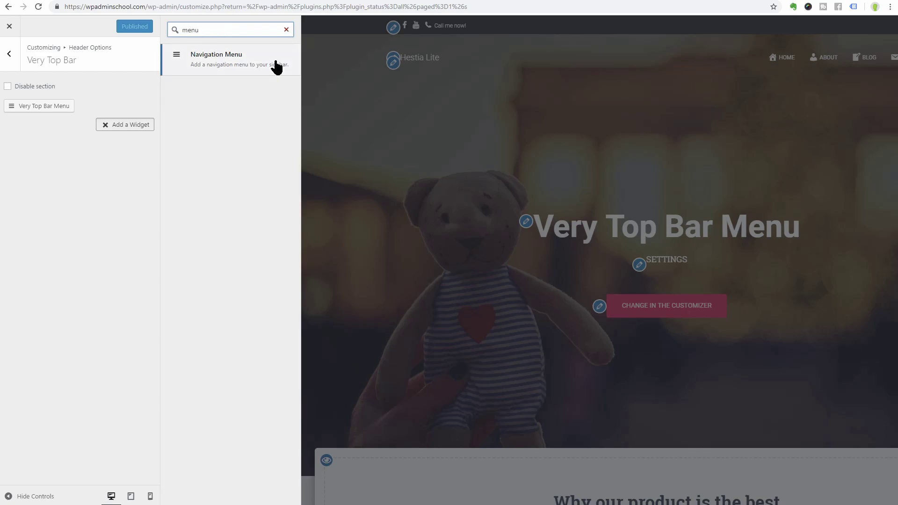
key("BackSpace")
key("BackSpace")
key("BackSpace")
key("BackSpace")
type("catego")
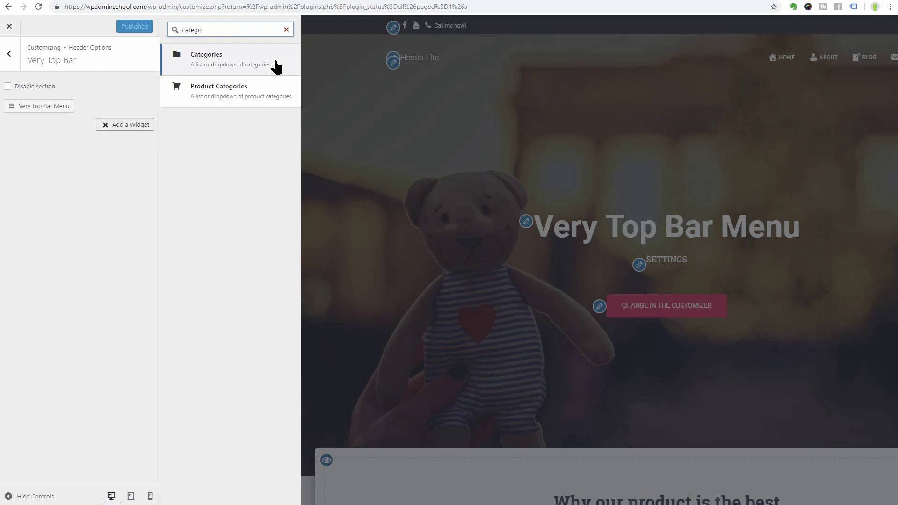
key("BackSpace")
key("BackSpace")
key("BackSpace")
key("BackSpace")
key("BackSpace")
key("BackSpace")
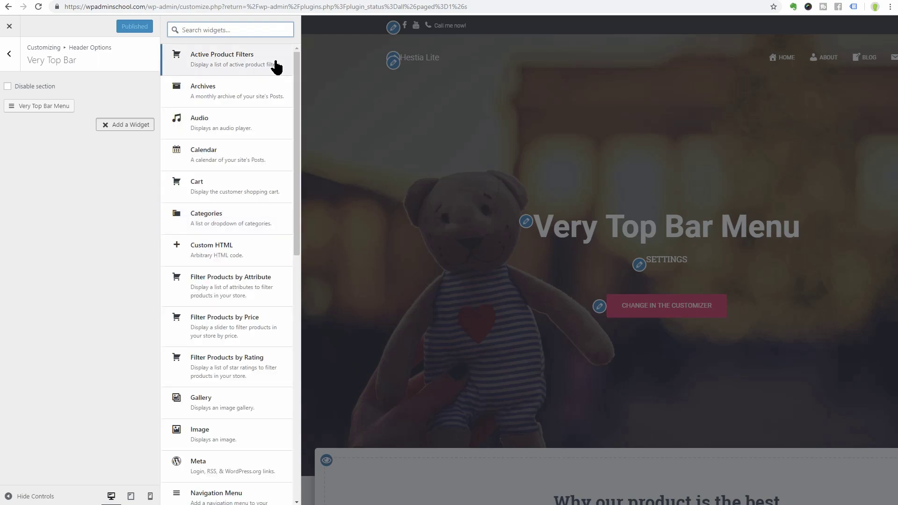
type("se")
- Search for the Cart and Product Search widgets, then exit the Customizer
key("BackSpace")
key("BackSpace")
type("text")
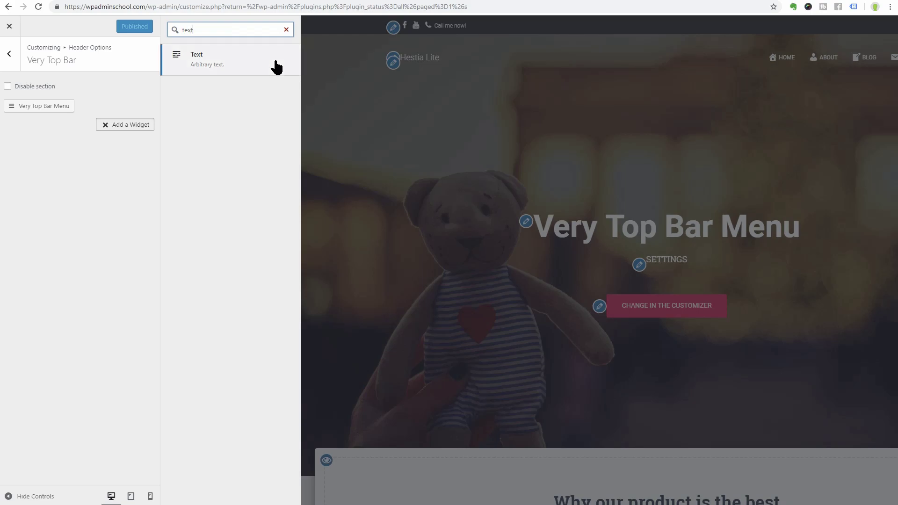
key("BackSpace")
key("BackSpace")
key("BackSpace")
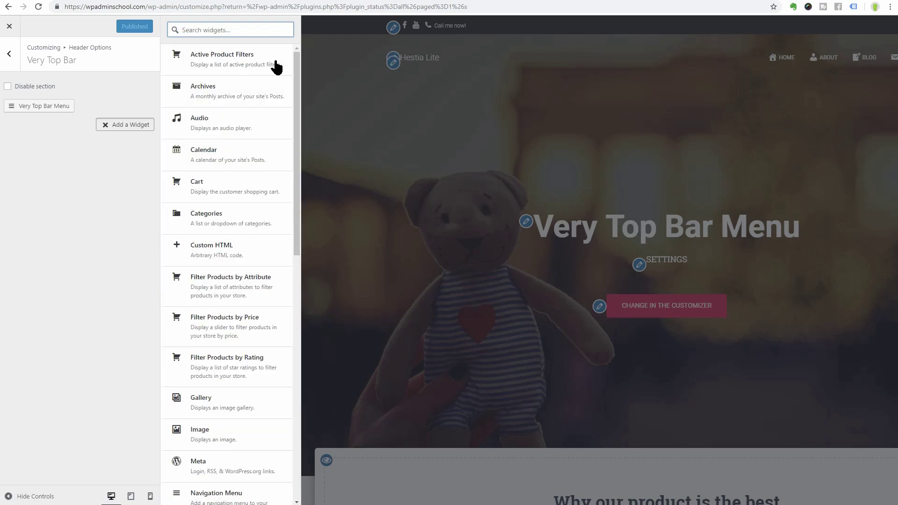
type("cart")
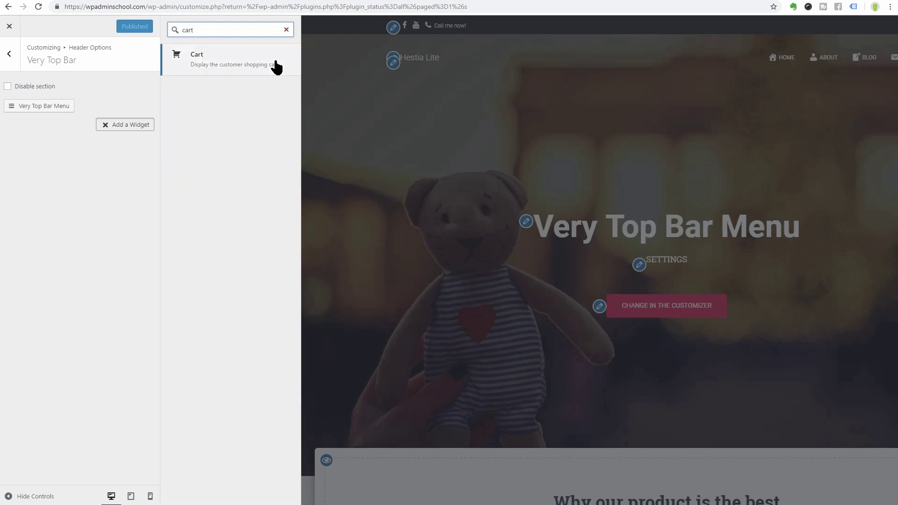
key("BackSpace")
key("BackSpace")
key("BackSpace")
type("product ca")
key("BackSpace")
key("BackSpace")
type("sea")
left_click(10, 26)
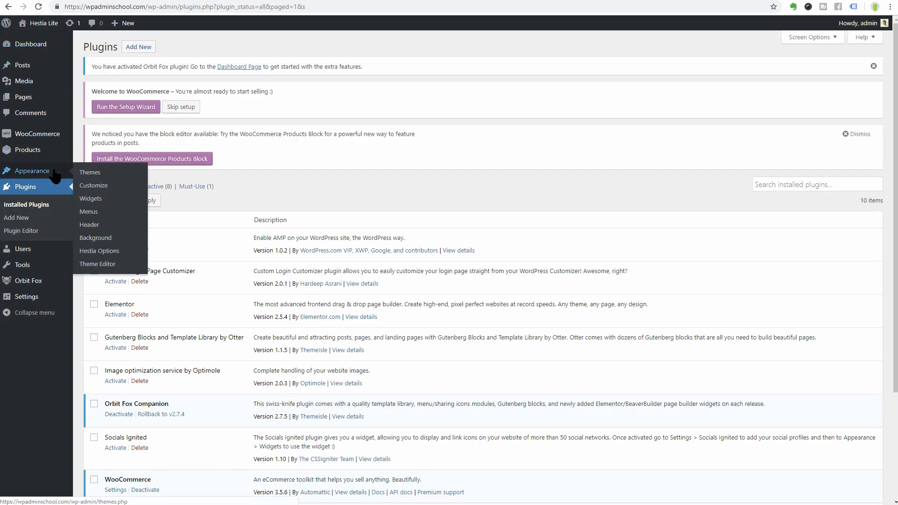
- Try dragging Search into the Very Top Bar on Widgets, then reopen Customizer's Header Options
left_click(93, 199)
left_click(615, 341)
scroll(300, 456, "down", 3)
mouse_move(304, 456)
left_mouse_down()
mouse_move(374, 415)
mouse_move(508, 202)
left_mouse_up()
left_click(23, 202)
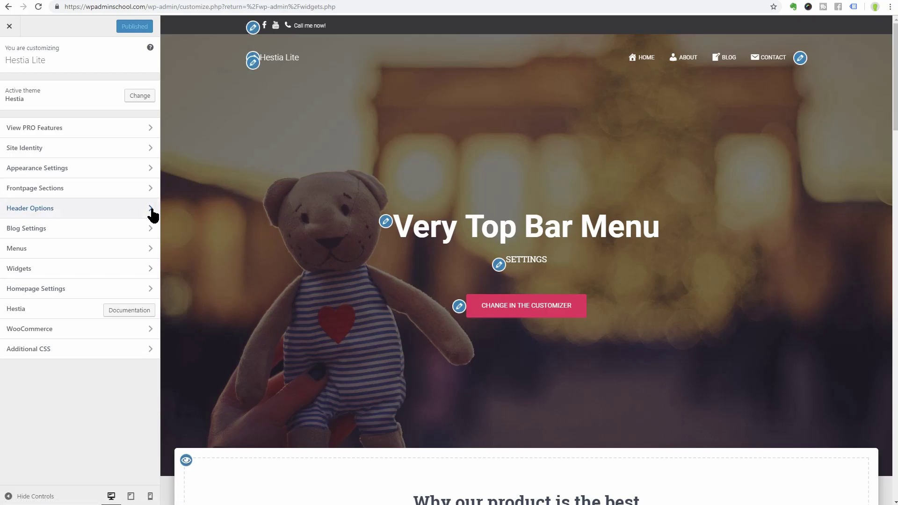
left_click(151, 206)
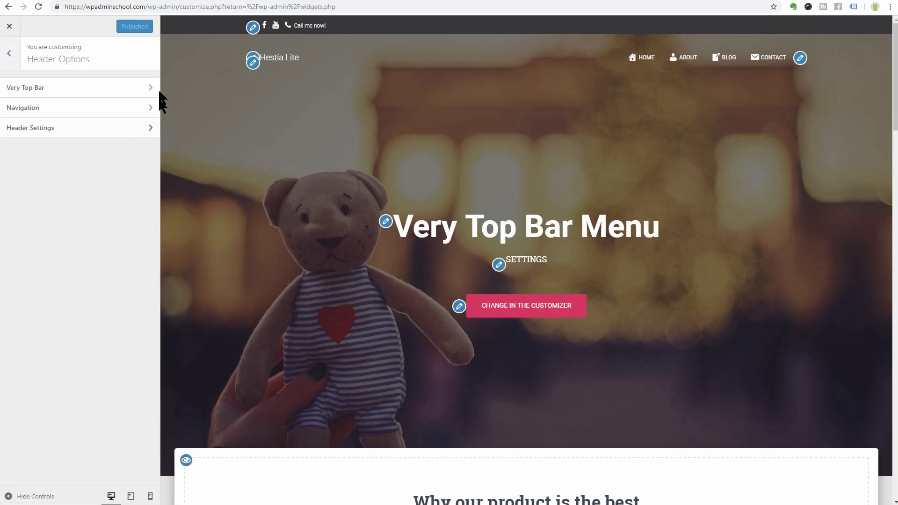
- Add a Product Search widget to the Very Top Bar and title it 'produc'
left_click(152, 88)
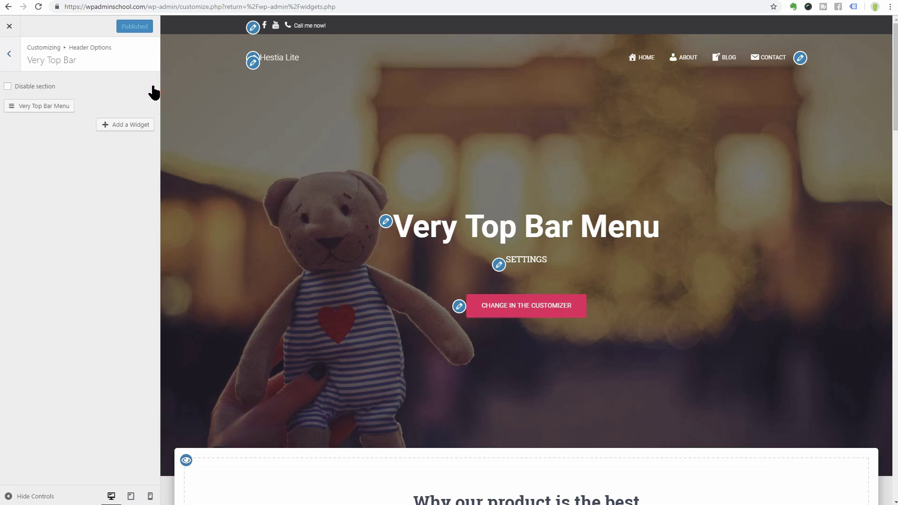
left_click(135, 126)
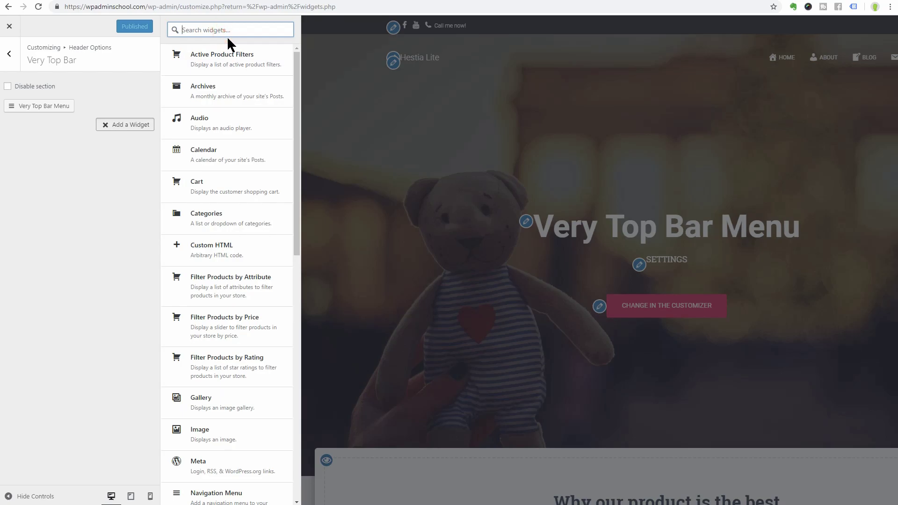
type("sear")
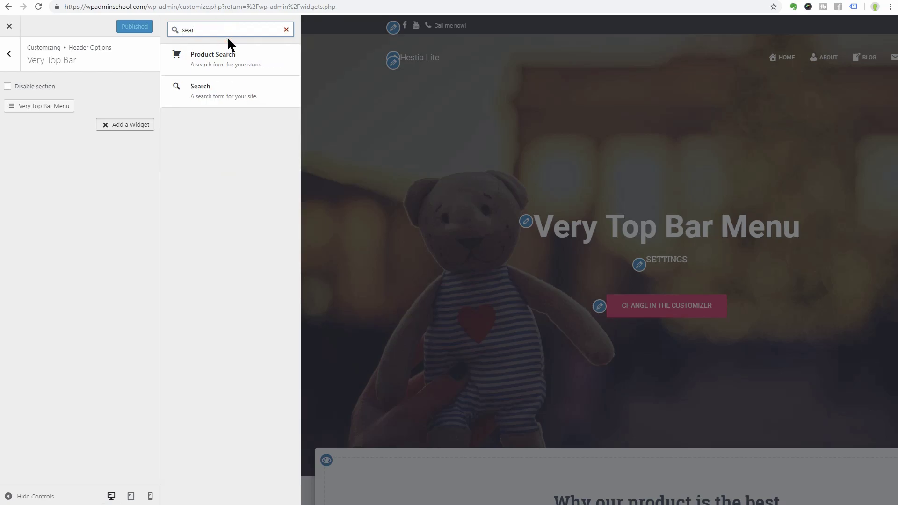
left_click(222, 55)
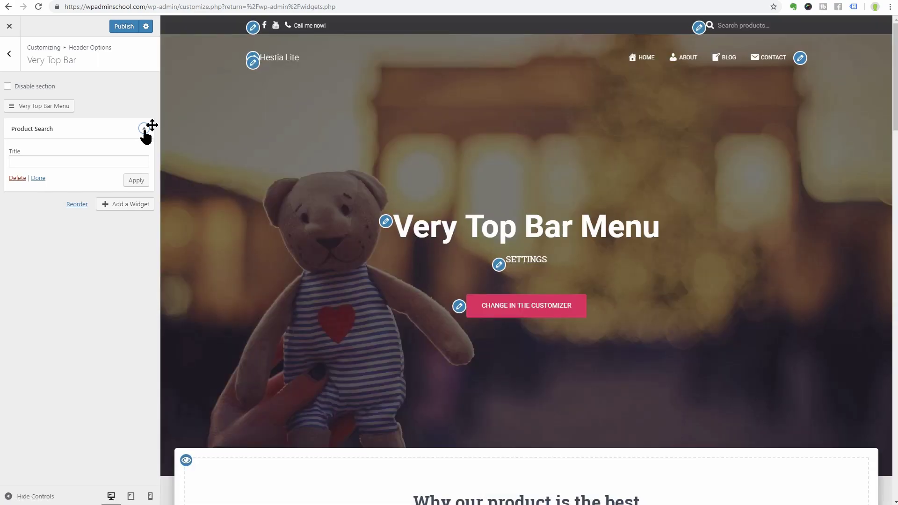
left_click(73, 160)
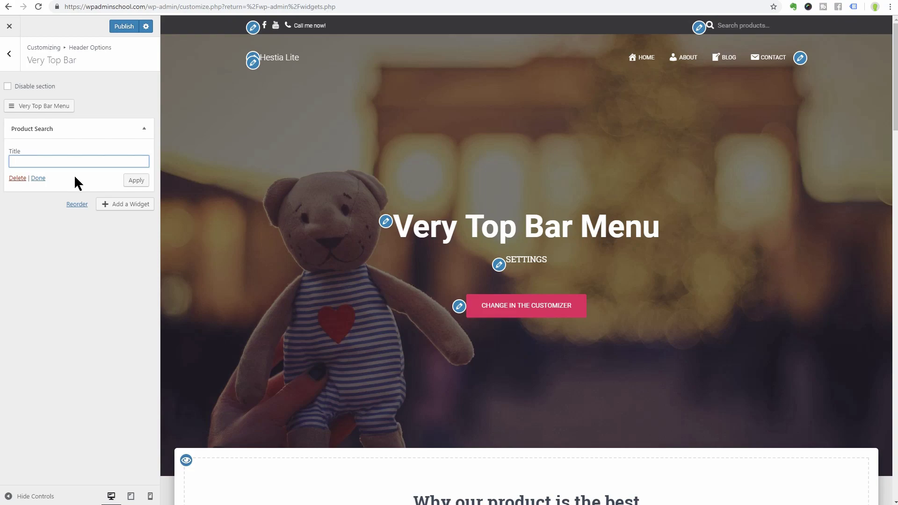
type("produc")
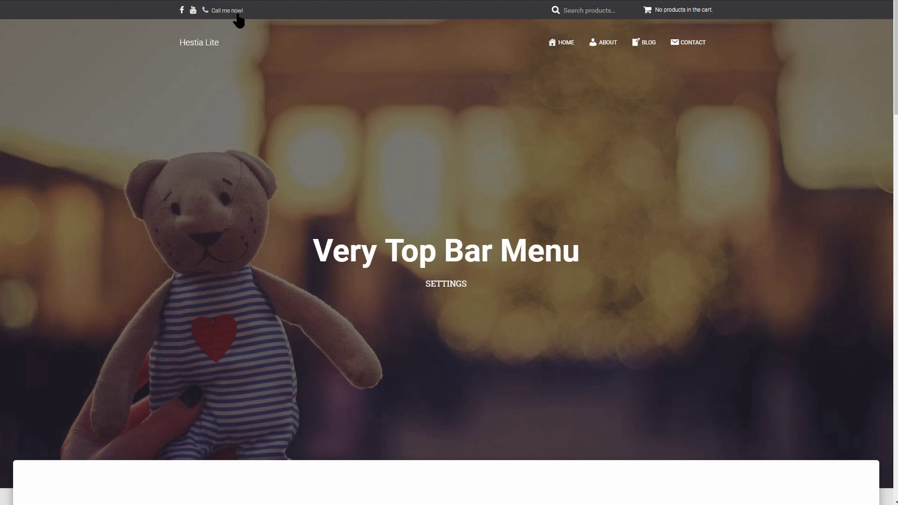
- Try the product search box in the live site's top bar
left_click(591, 10)
- Try the mirrored Very Top Bar layout, then restore menu left and widgets right
left_click(148, 171)
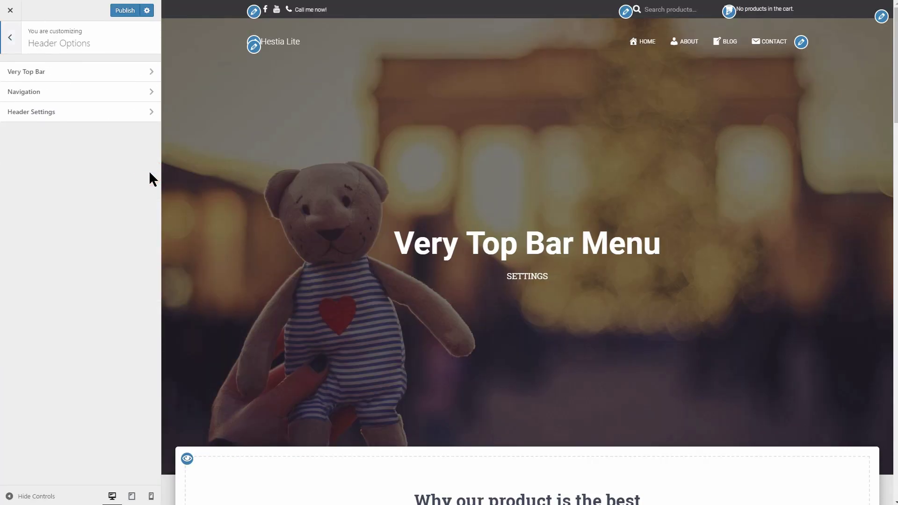
left_click(142, 75)
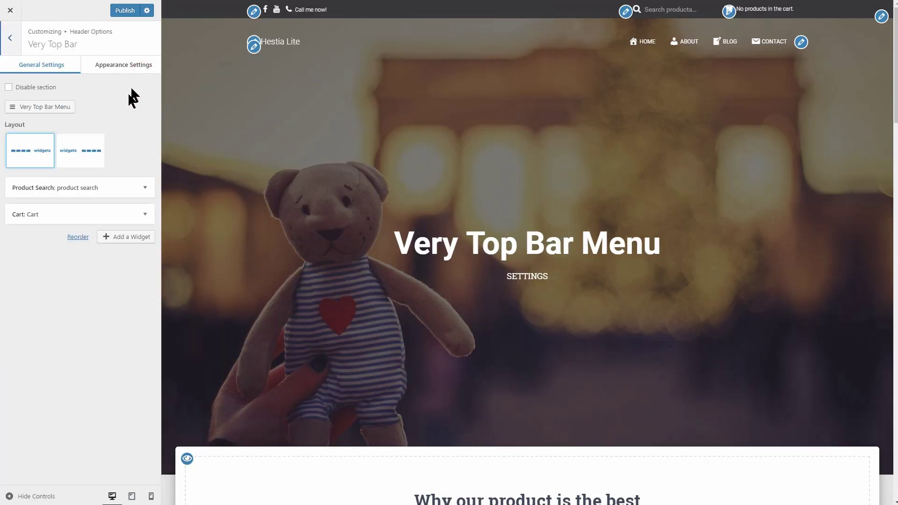
left_click(87, 150)
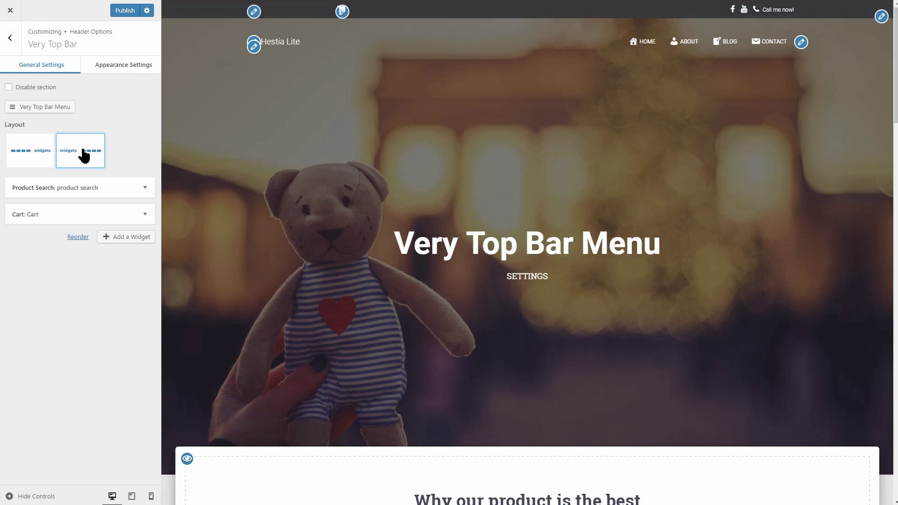
left_click(23, 150)
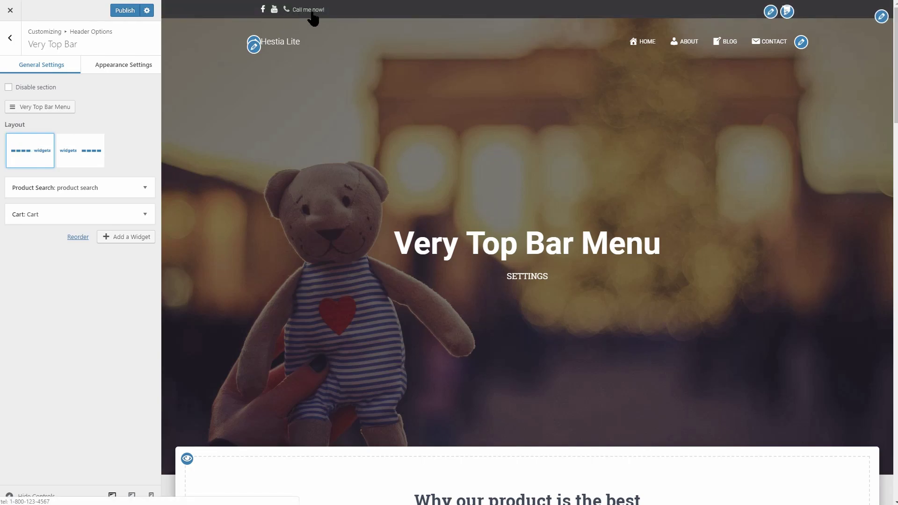
- Unassign the Very Top Bar menu, then reassign the social menu to it
left_click(42, 108)
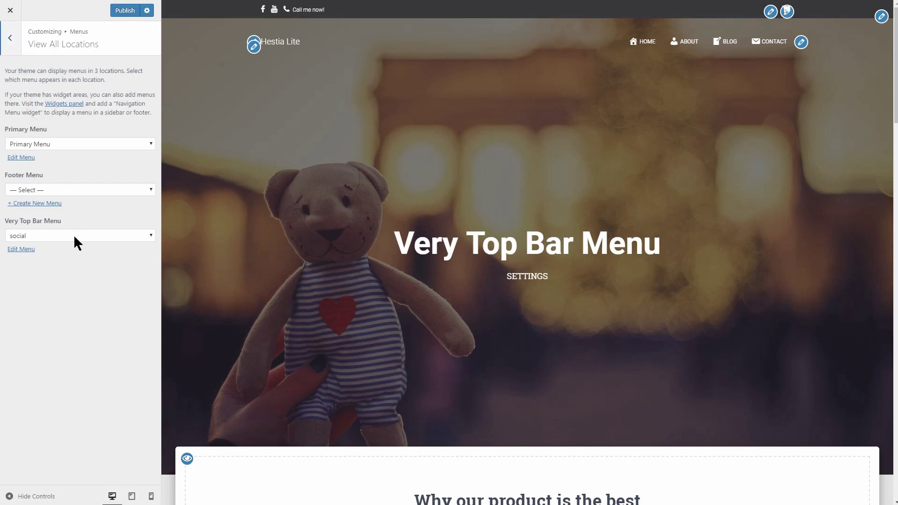
left_click(74, 234)
left_click(68, 250)
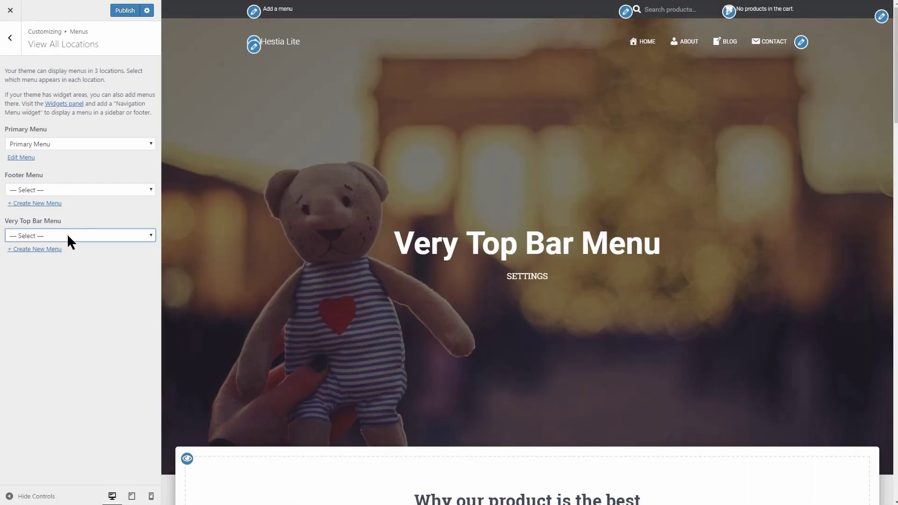
left_click(66, 233)
left_click(62, 277)
left_click(11, 42)
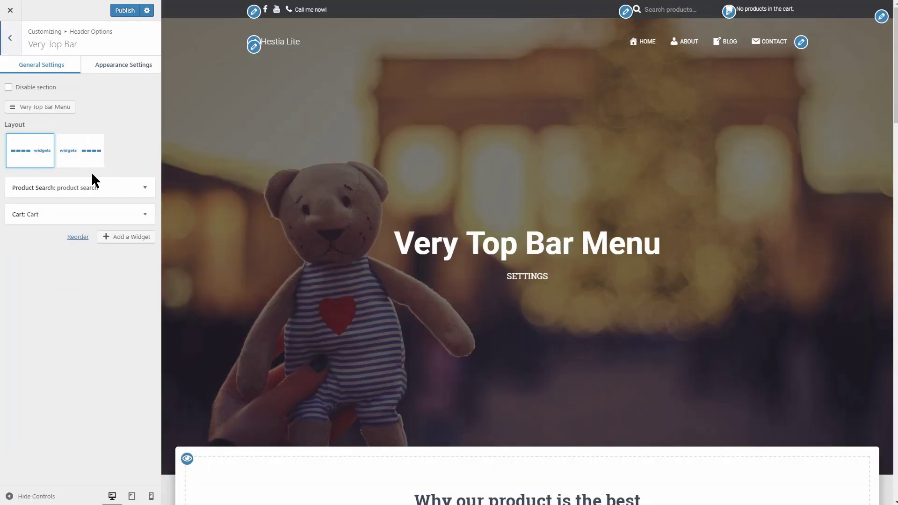
- Remove the Product Search and Cart widgets from the Very Top Bar
left_click(144, 188)
left_click(21, 237)
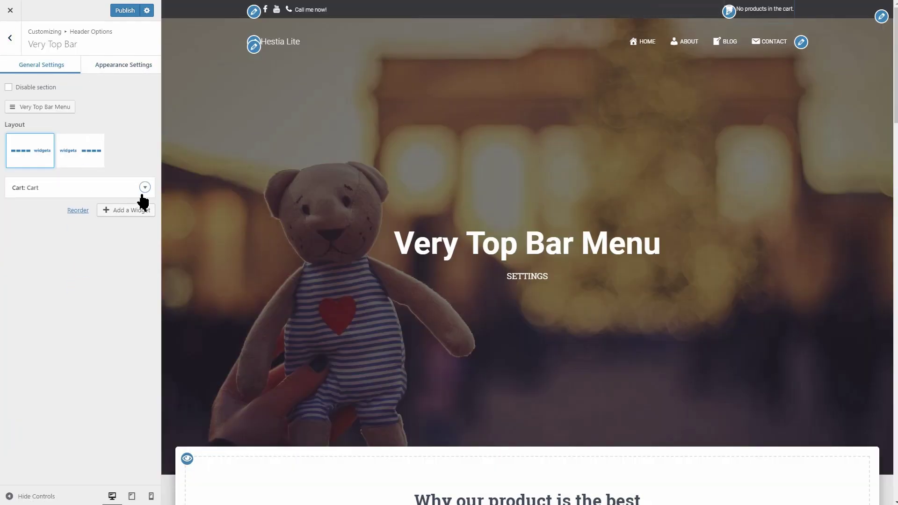
left_click(144, 187)
left_click(22, 253)
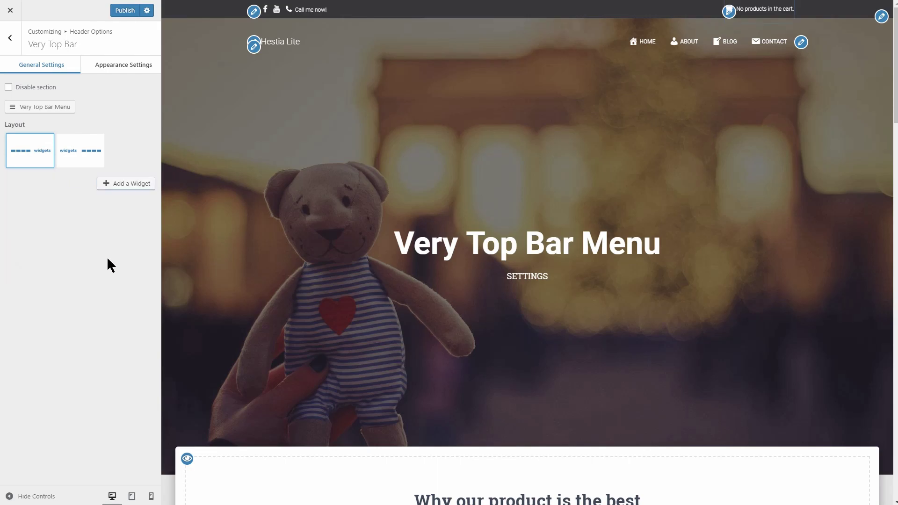